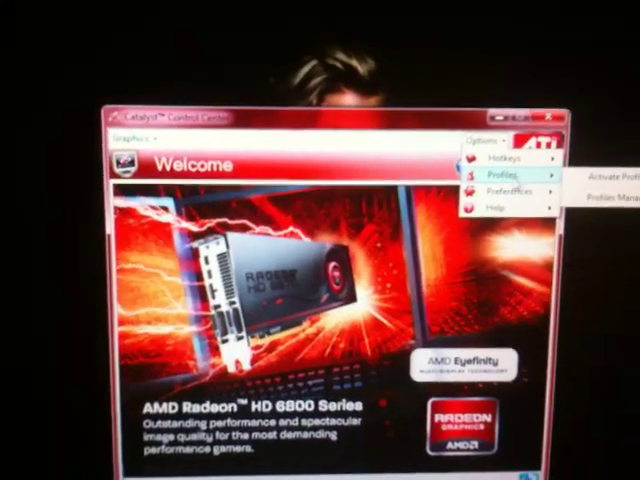
- Open the profile management window from Catalyst Control Center
click(610, 192)
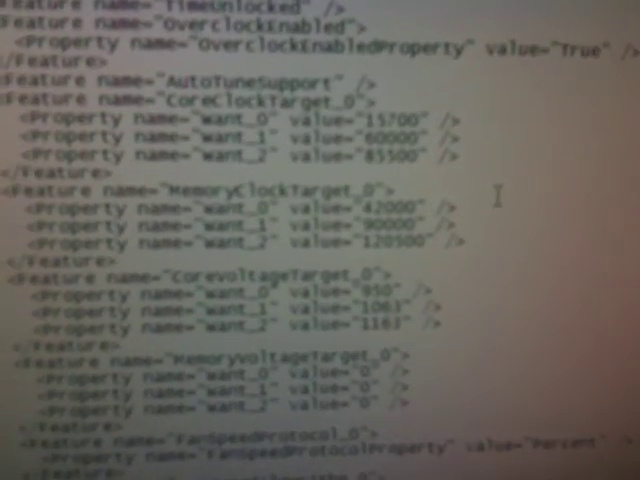
- Erase the old idle core clock value 15700 in CoreClockTarget_0
key(BackSpace)
key(BackSpace)
key(BackSpace)
key(BackSpace)
key(BackSpace)
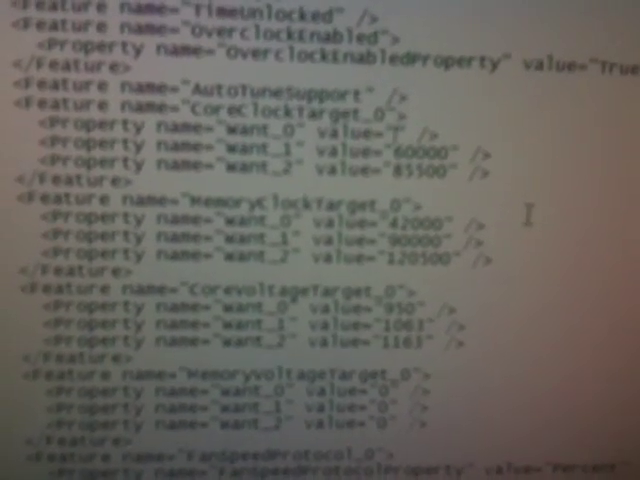
text(40000)
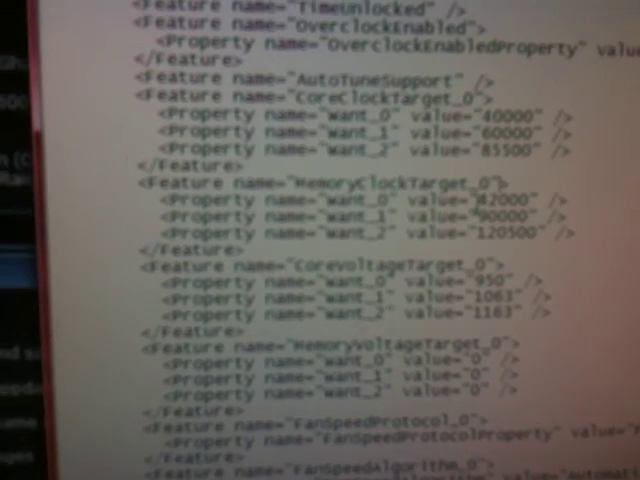
- Replace the idle memory clock 42000 with 90000 and save Test pilot.xml
key(shift+Right)
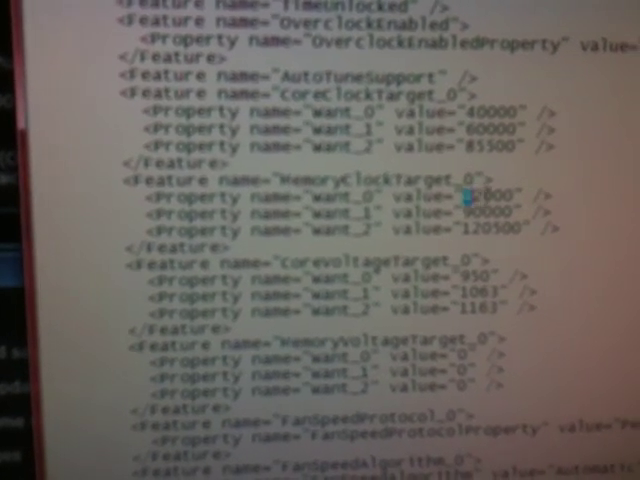
text(4)
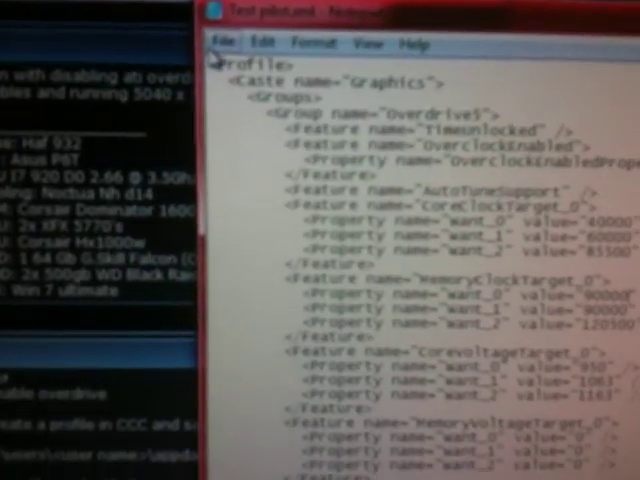
click(245, 61)
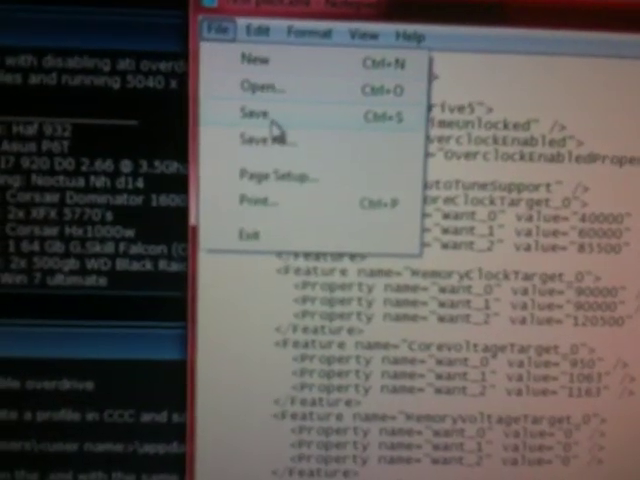